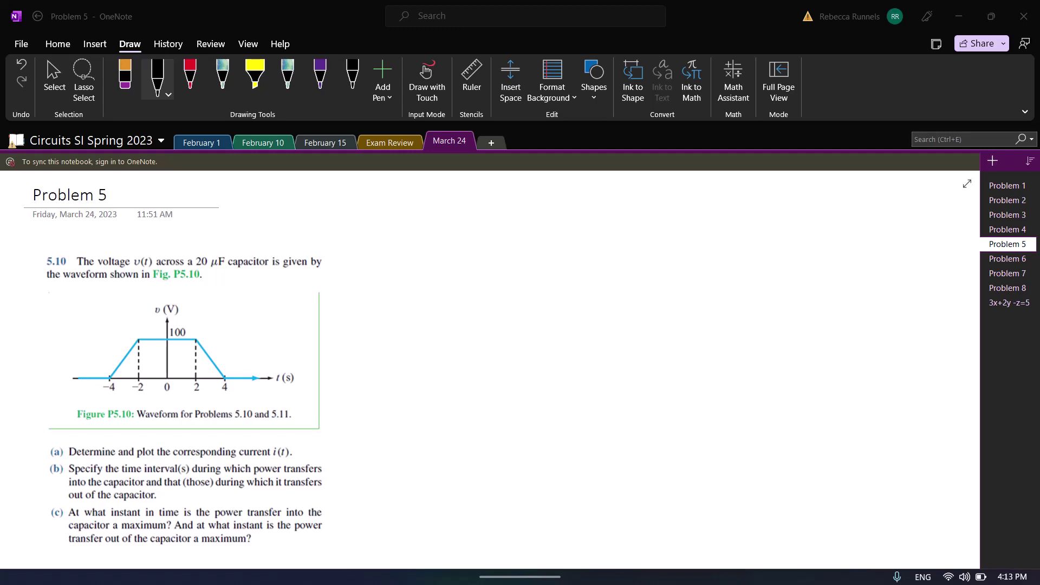
Handwrite 'a) i = C dv/dt' as the part (a) formula
left_click_drag(394, 210, 395, 220)
mouse_move(398, 202)
left_mouse_down()
mouse_move(397, 226)
mouse_move(450, 216)
left_mouse_up()
mouse_move(442, 222)
left_mouse_down()
mouse_move(476, 210)
mouse_move(488, 220)
left_mouse_up()
mouse_move(519, 186)
left_mouse_down()
mouse_move(504, 200)
mouse_move(538, 184)
mouse_move(544, 203)
mouse_move(525, 230)
mouse_move(540, 229)
left_mouse_up()
left_click_drag(529, 219, 542, 218)
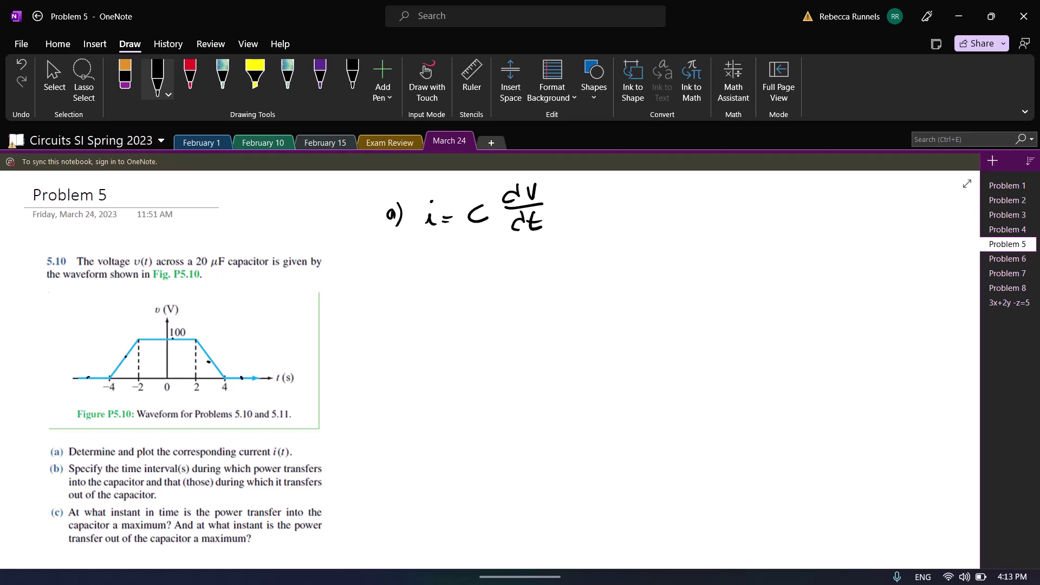
Write the intervals t < -4 and -4 < t < -2 on the right of the page
mouse_move(731, 202)
left_mouse_down()
mouse_move(741, 216)
mouse_move(767, 207)
left_mouse_up()
left_click_drag(772, 202, 780, 220)
left_click_drag(704, 250, 716, 250)
left_click_drag(724, 245, 728, 263)
left_click_drag(745, 246, 762, 263)
left_click_drag(751, 253, 805, 262)
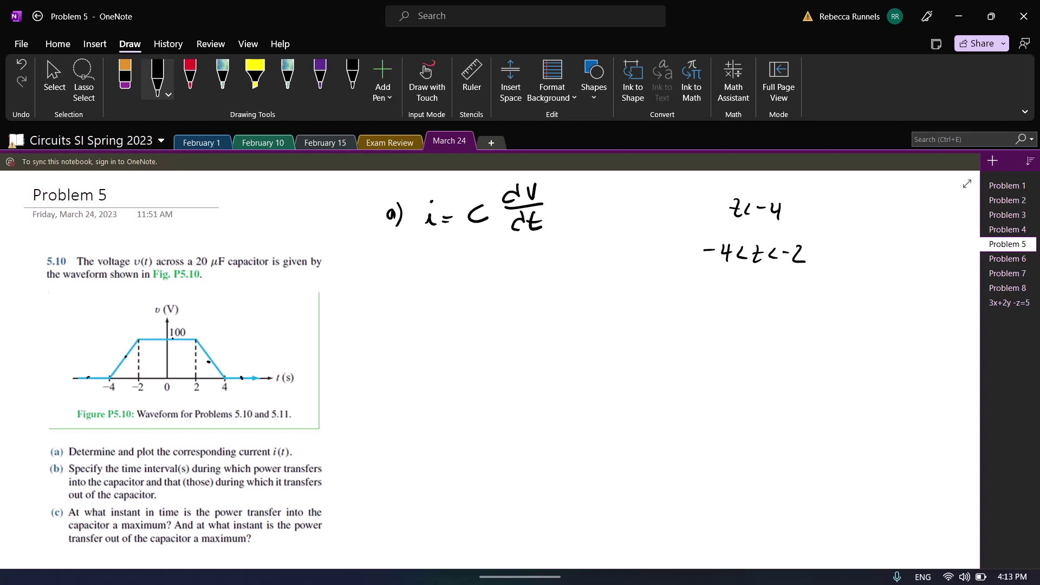
Add the intervals -2 < t < 2, 2 < t < 4 and t > 4 below them
left_click_drag(701, 287, 709, 288)
mouse_move(716, 283)
left_mouse_down()
mouse_move(730, 296)
mouse_move(764, 289)
left_mouse_up()
mouse_move(781, 283)
left_mouse_down()
mouse_move(774, 292)
mouse_move(809, 296)
left_mouse_up()
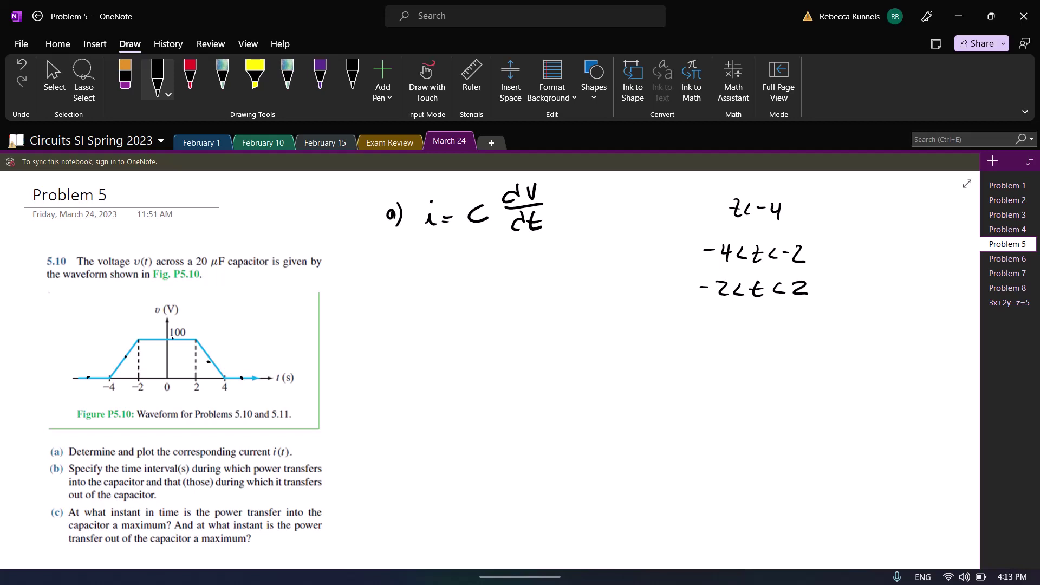
mouse_move(710, 318)
left_mouse_down()
mouse_move(725, 333)
mouse_move(751, 336)
left_mouse_up()
left_click_drag(746, 325, 778, 332)
mouse_move(790, 316)
left_mouse_down()
mouse_move(795, 336)
mouse_move(753, 377)
mouse_move(772, 359)
mouse_move(763, 375)
mouse_move(794, 370)
left_mouse_up()
left_click_drag(790, 363, 790, 380)
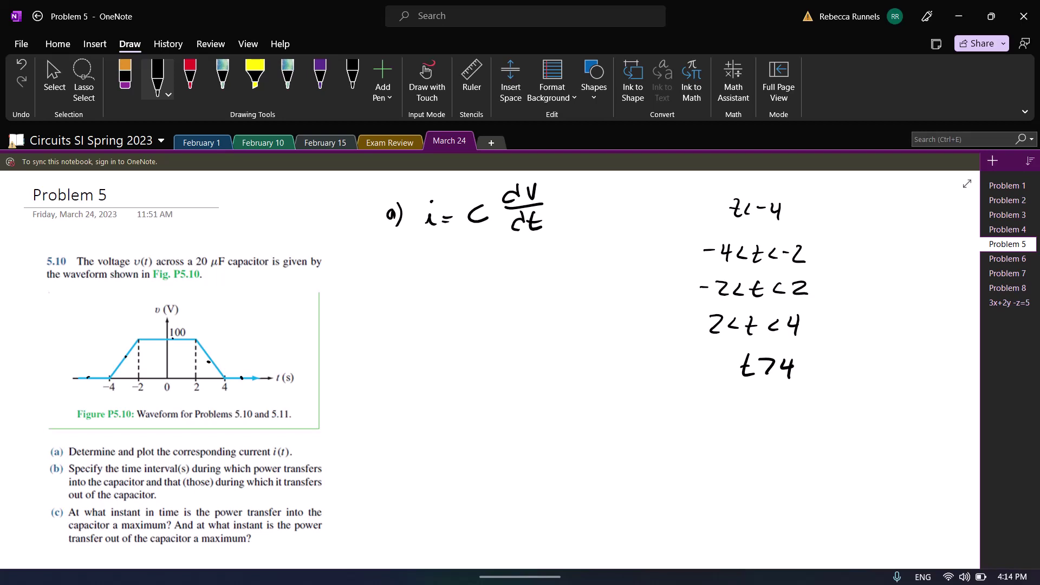
Draw two vertical dividers and four row lines to rule the interval table
left_click_drag(605, 189, 585, 502)
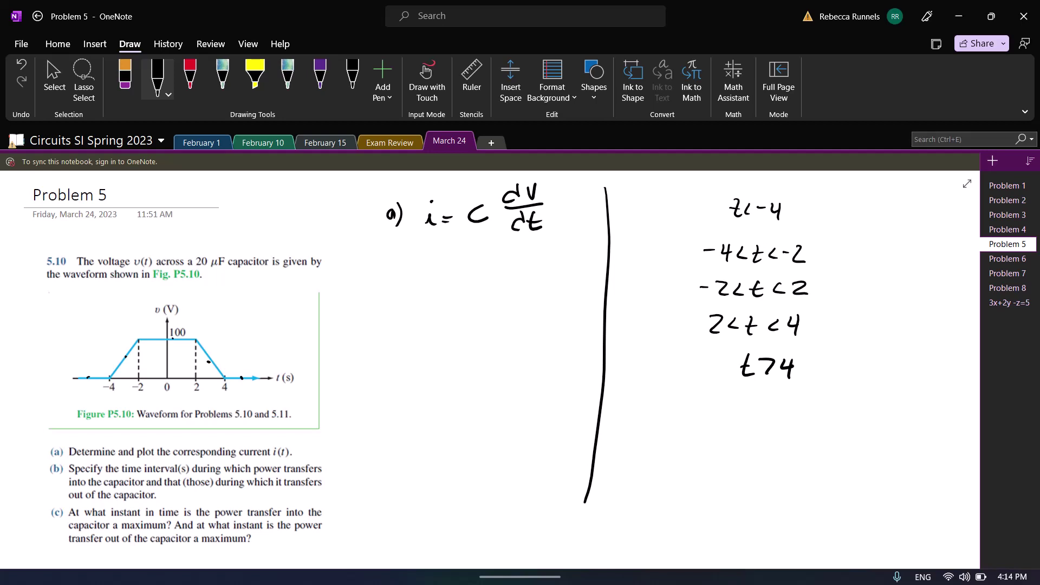
left_click_drag(667, 186, 664, 506)
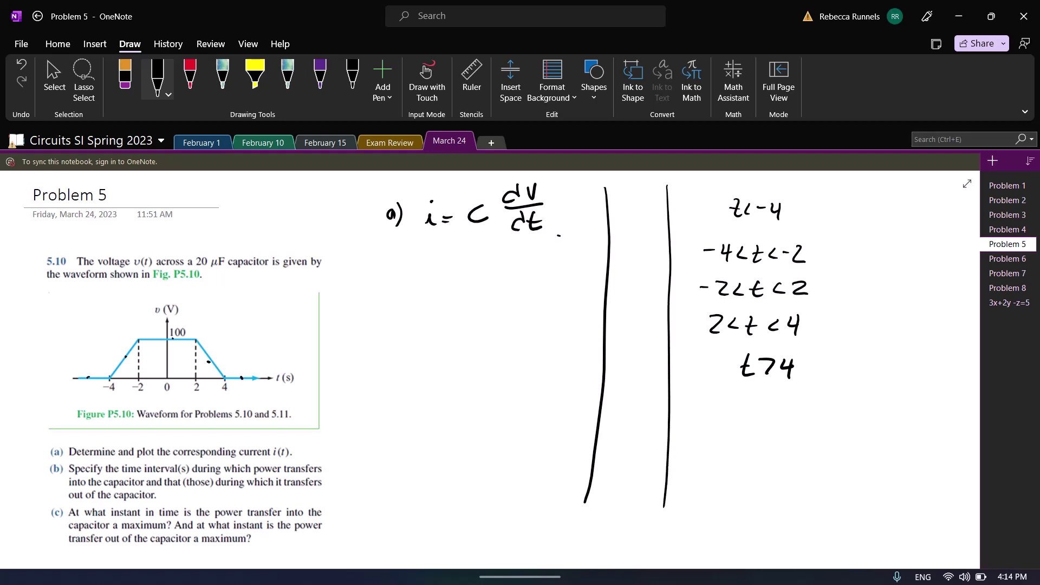
left_click_drag(558, 236, 861, 228)
left_click_drag(529, 281, 866, 267)
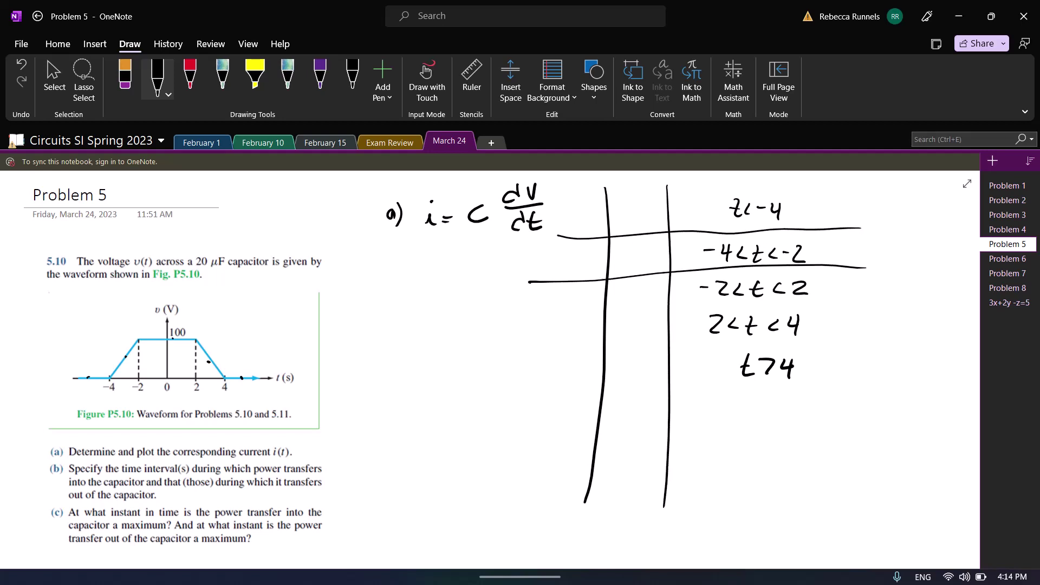
left_click_drag(530, 320, 891, 299)
left_click_drag(533, 353, 879, 338)
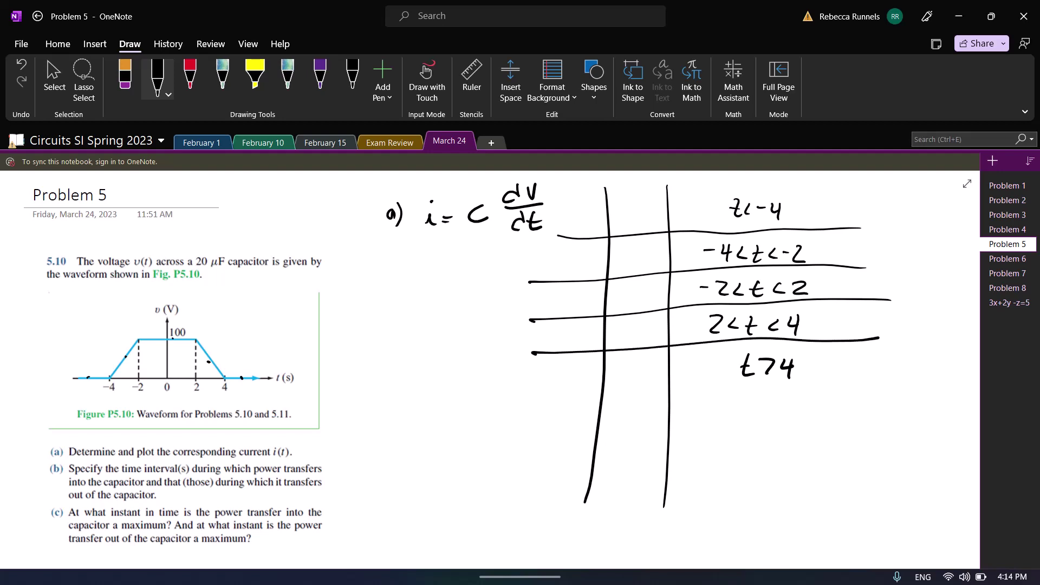
Write trial dv/dt and i headers, erase them, and return to the black pen
mouse_move(566, 191)
left_mouse_down()
mouse_move(561, 207)
mouse_move(584, 192)
left_mouse_up()
mouse_move(556, 213)
left_mouse_down()
mouse_move(582, 210)
mouse_move(569, 228)
mouse_move(585, 235)
mouse_move(641, 221)
left_mouse_up()
left_click(573, 229)
left_click(631, 197)
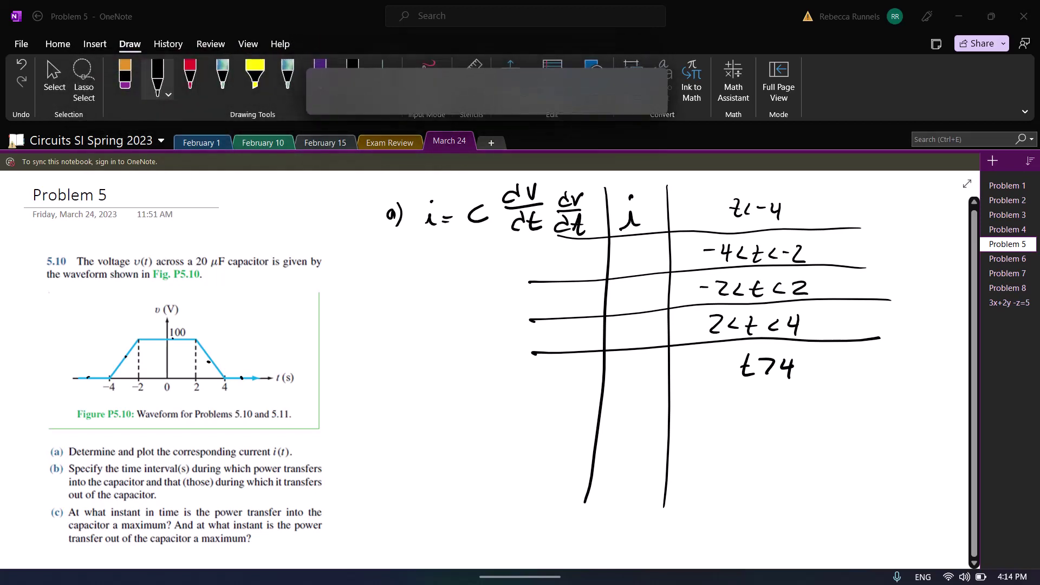
left_click(124, 80)
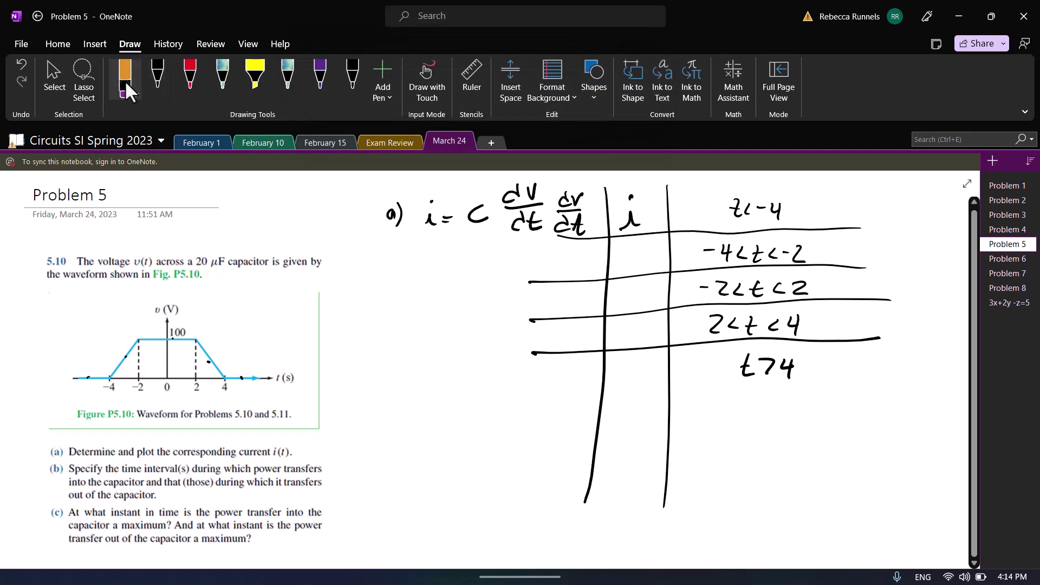
mouse_move(569, 198)
left_mouse_down()
mouse_move(574, 222)
mouse_move(561, 236)
mouse_move(580, 196)
mouse_move(581, 235)
mouse_move(624, 230)
left_mouse_up()
left_click(631, 197)
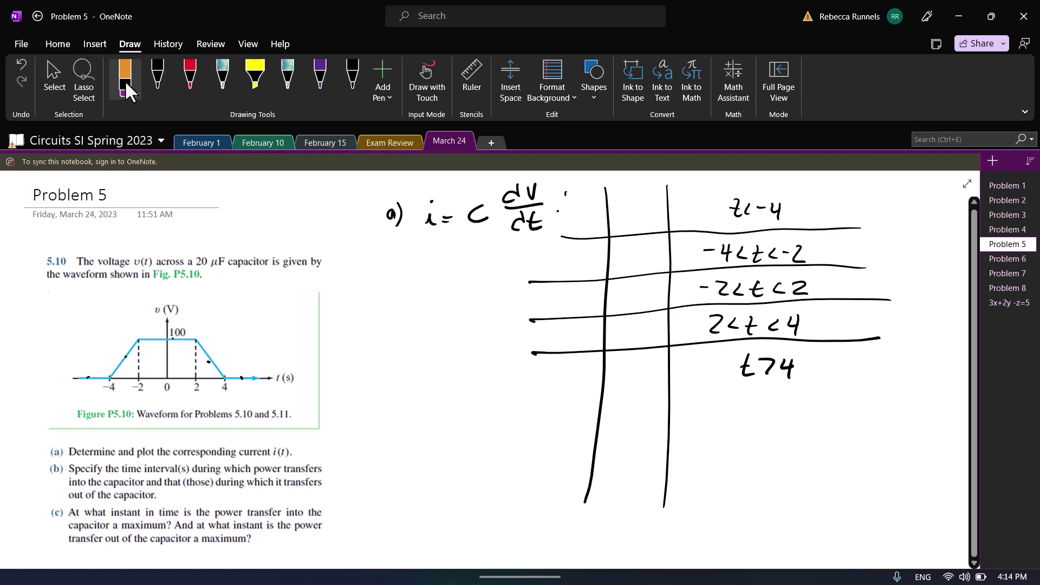
left_click(153, 76)
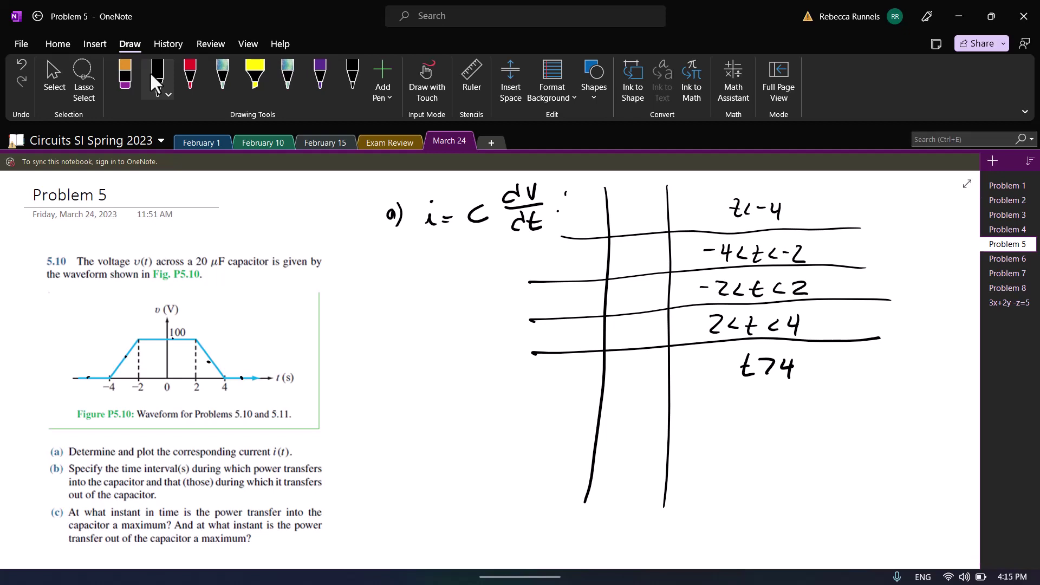
Rewrite the dv/dt column header above the table
mouse_move(570, 173)
left_mouse_down()
mouse_move(563, 184)
mouse_move(579, 178)
left_mouse_up()
mouse_move(562, 189)
left_mouse_down()
mouse_move(582, 185)
mouse_move(566, 202)
left_mouse_up()
mouse_move(579, 187)
left_mouse_down()
mouse_move(580, 201)
mouse_move(635, 192)
left_mouse_up()
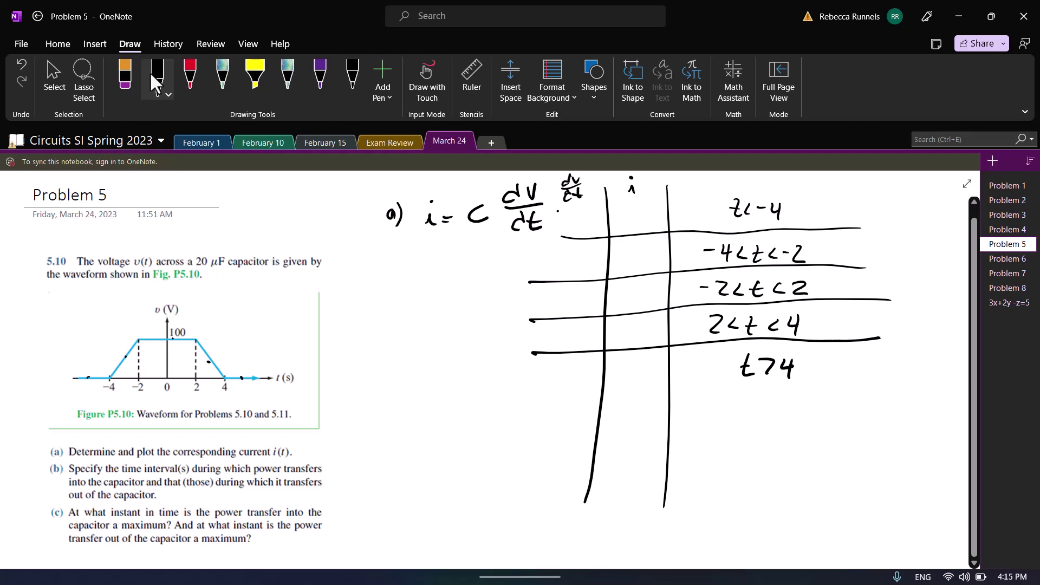
Fill the dv/dt column with slopes 0, 50, 0, -50, 0 for the five intervals
mouse_move(576, 211)
left_mouse_down()
mouse_move(567, 223)
mouse_move(577, 213)
left_mouse_up()
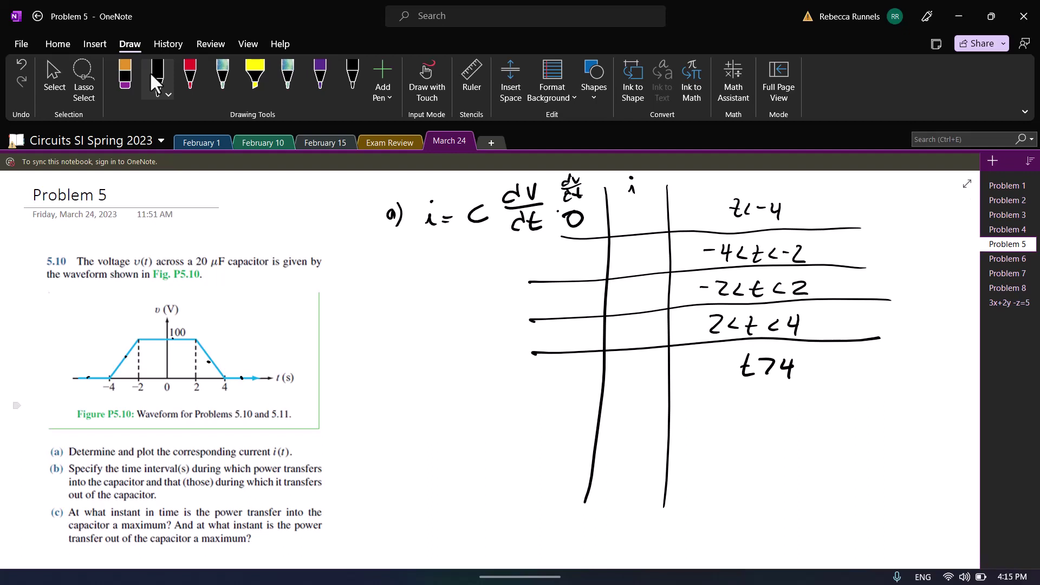
mouse_move(565, 249)
left_mouse_down()
mouse_move(549, 265)
mouse_move(572, 253)
left_mouse_up()
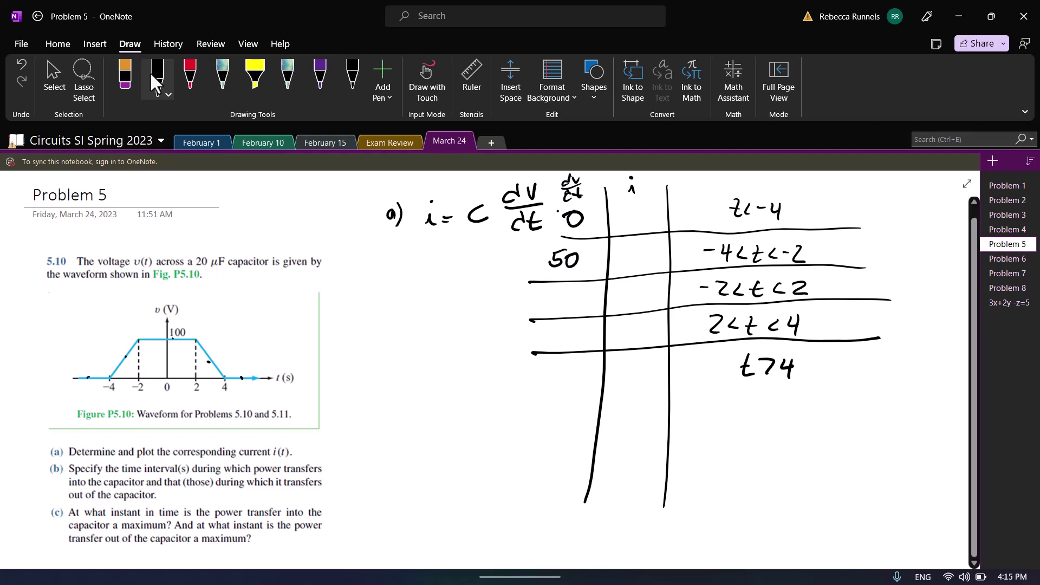
mouse_move(568, 292)
left_mouse_down()
mouse_move(576, 300)
mouse_move(569, 290)
left_mouse_up()
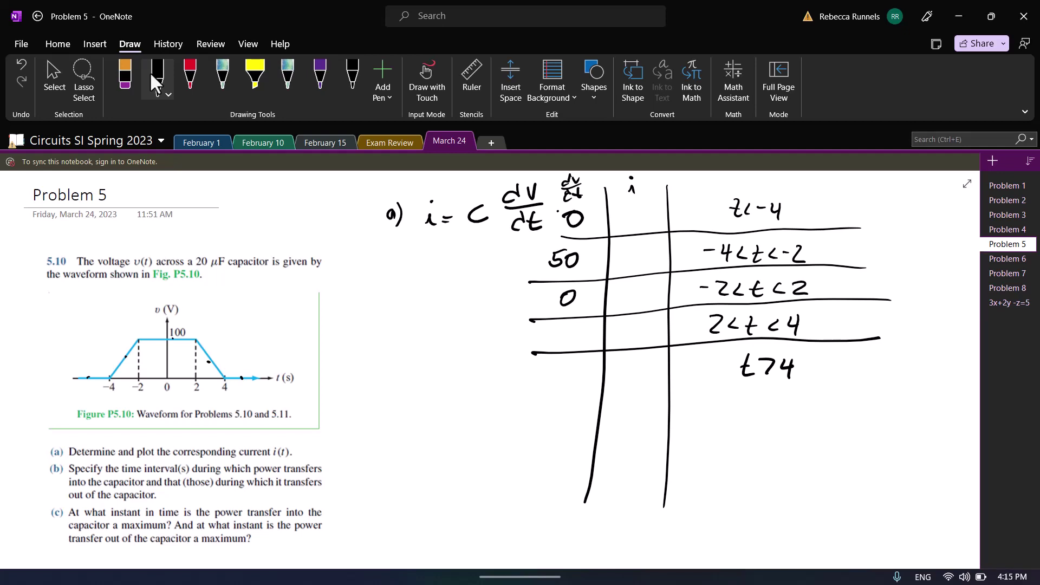
mouse_move(536, 337)
left_mouse_down()
mouse_move(569, 344)
mouse_move(575, 331)
left_mouse_up()
mouse_move(566, 363)
left_mouse_down()
mouse_move(584, 369)
mouse_move(569, 361)
left_mouse_up()
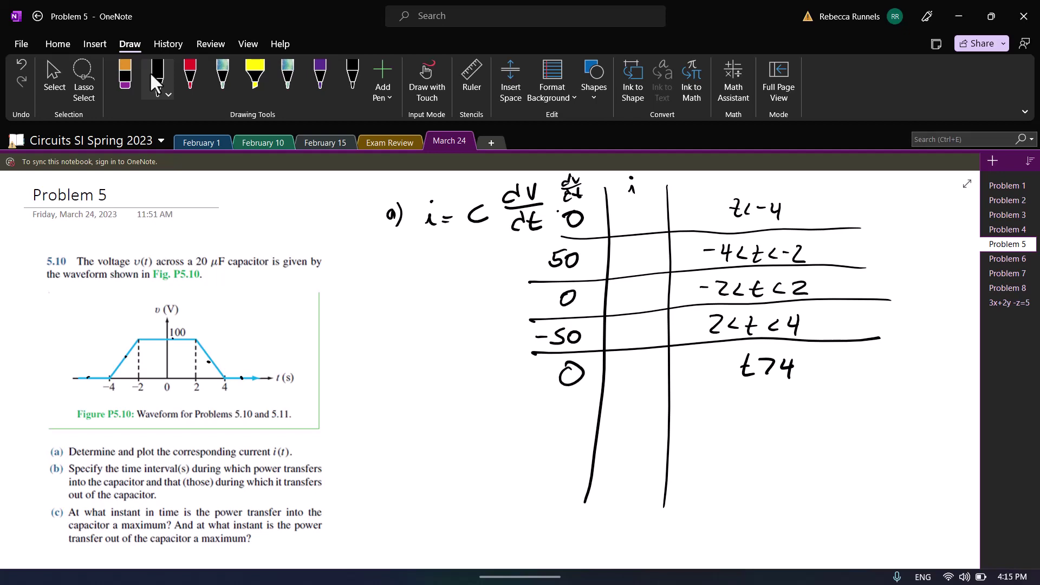
Write C = 20x10^-6, ink currents 0, .001, 0, -.001, 0, and relabel the header i(t)
mouse_move(350, 284)
left_mouse_down()
mouse_move(352, 298)
mouse_move(369, 285)
mouse_move(394, 296)
mouse_move(402, 281)
mouse_move(419, 296)
mouse_move(409, 299)
left_mouse_up()
mouse_move(421, 282)
left_mouse_down()
mouse_move(422, 298)
mouse_move(430, 283)
mouse_move(454, 280)
left_mouse_up()
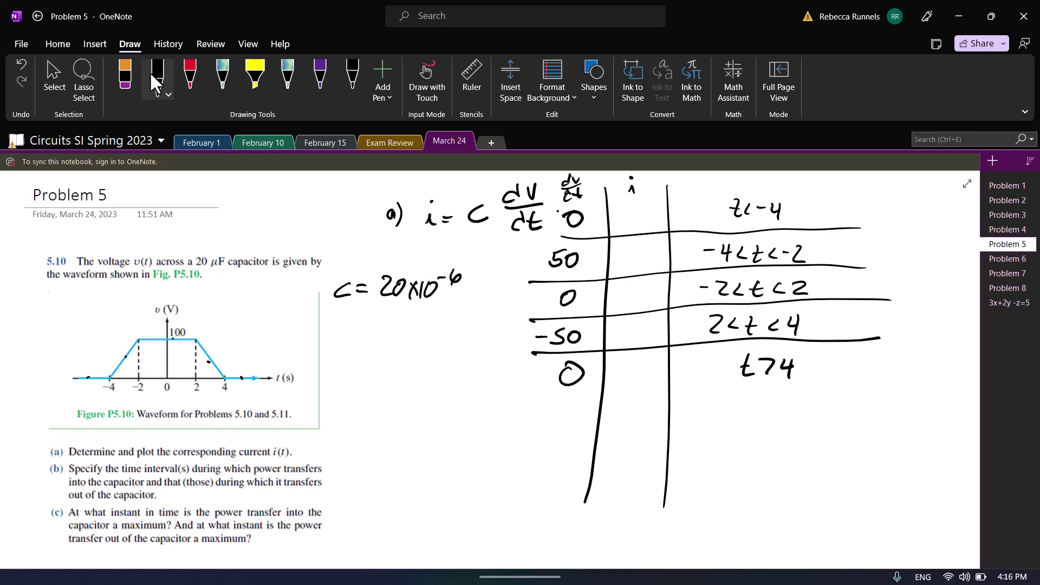
left_click_drag(631, 207, 634, 208)
mouse_move(616, 263)
left_mouse_down()
mouse_move(648, 265)
mouse_move(633, 289)
left_mouse_up()
mouse_move(609, 334)
left_mouse_down()
mouse_move(642, 329)
mouse_move(653, 339)
left_mouse_up()
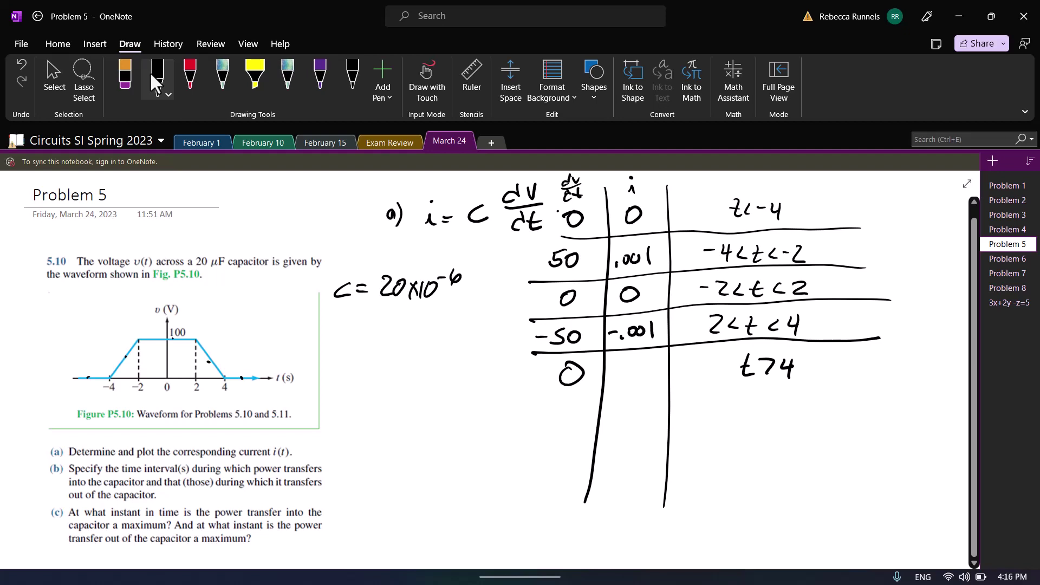
left_click_drag(634, 374, 632, 375)
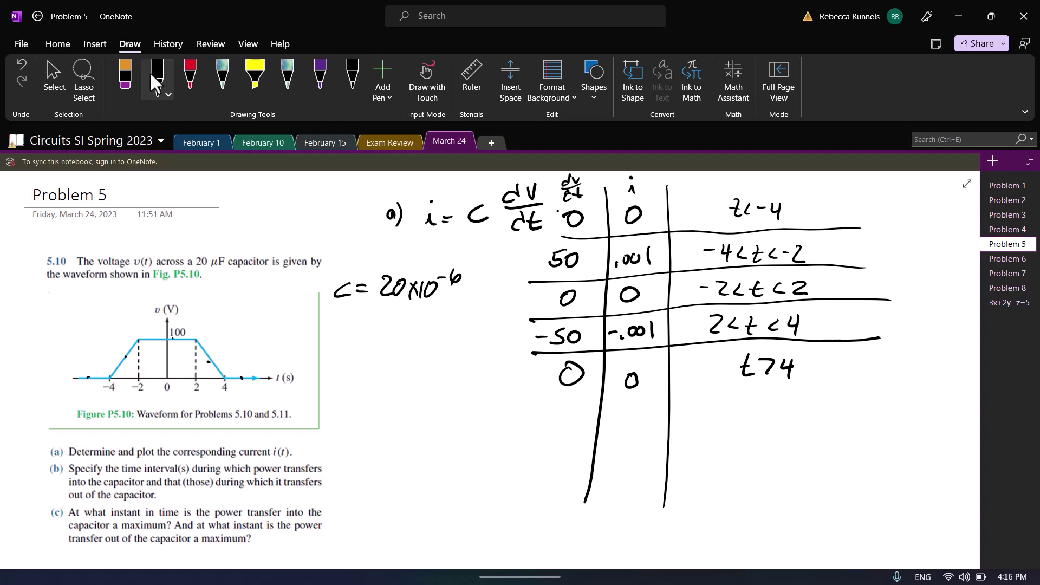
left_click_drag(645, 178, 642, 196)
mouse_move(650, 183)
left_mouse_down()
mouse_move(650, 194)
mouse_move(659, 184)
mouse_move(663, 195)
left_mouse_up()
Draw the current-plot axes, labelled i(mA) vertically and t horizontally
left_click_drag(417, 373, 426, 502)
left_click_drag(339, 453, 527, 455)
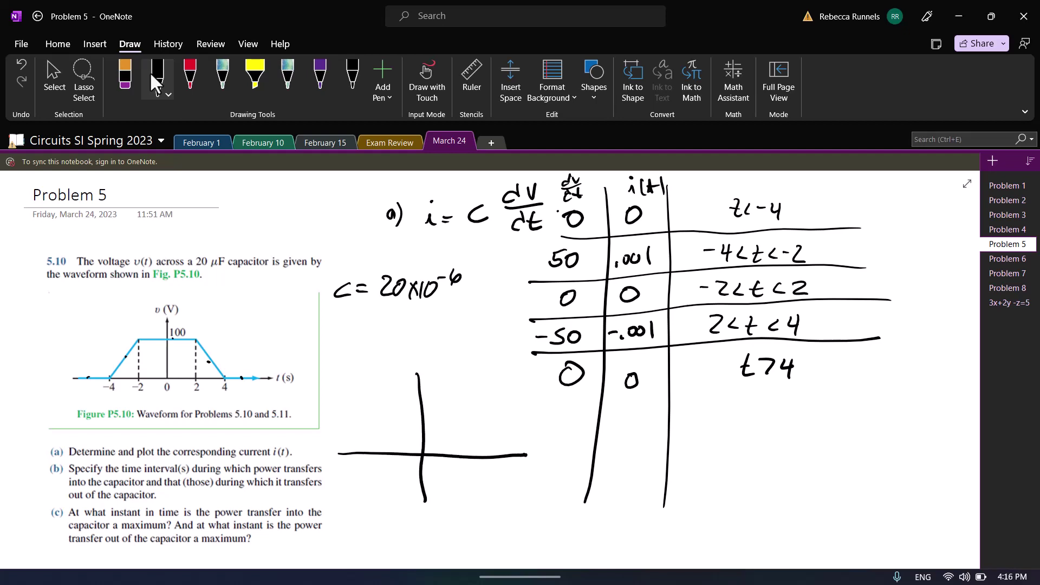
mouse_move(407, 353)
left_mouse_down()
mouse_move(440, 340)
mouse_move(444, 349)
left_mouse_up()
left_click(415, 334)
mouse_move(447, 347)
left_mouse_down()
mouse_move(454, 332)
mouse_move(457, 341)
left_mouse_up()
left_click_drag(460, 329, 463, 348)
mouse_move(538, 445)
left_mouse_down()
mouse_move(547, 465)
mouse_move(548, 457)
left_mouse_up()
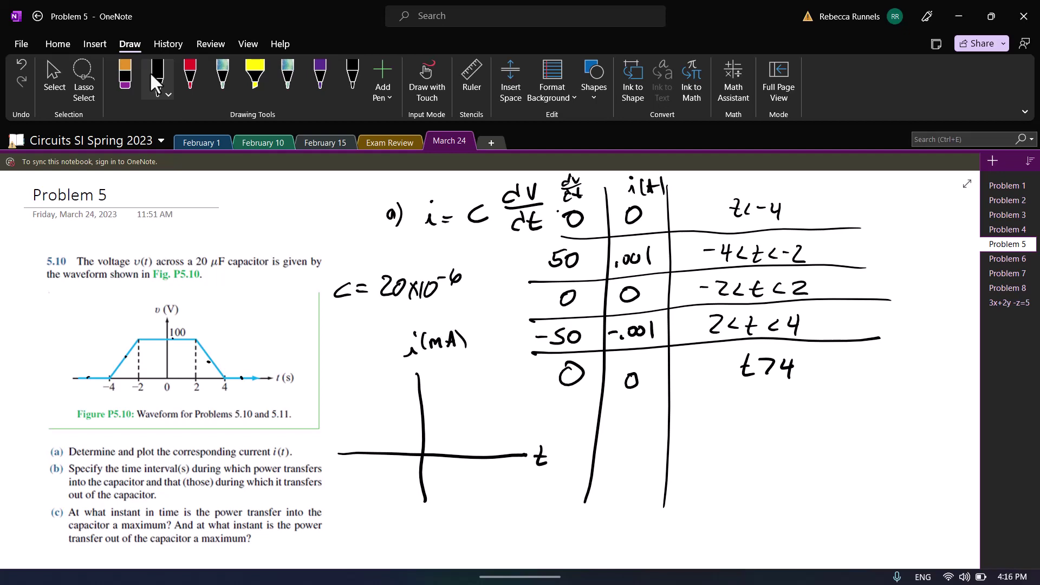
Mark and label time ticks -4, -2, 2, 4 and current ticks 1 and -1
left_click_drag(404, 448, 404, 462)
left_click_drag(399, 471, 408, 479)
left_click_drag(376, 444, 364, 477)
mouse_move(367, 471)
left_mouse_down()
mouse_move(377, 473)
mouse_move(373, 484)
left_mouse_up()
left_click_drag(451, 449, 451, 462)
mouse_move(445, 470)
left_mouse_down()
mouse_move(457, 479)
mouse_move(480, 466)
mouse_move(481, 484)
left_mouse_up()
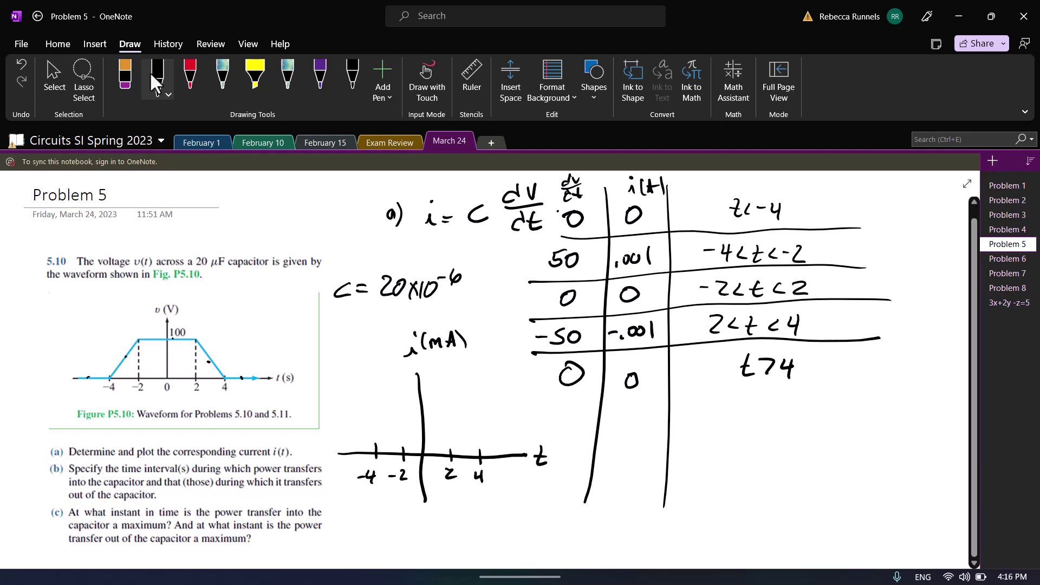
left_click_drag(415, 428, 444, 429)
mouse_move(424, 498)
left_mouse_down()
mouse_move(424, 517)
mouse_move(429, 494)
mouse_move(448, 498)
left_mouse_up()
left_click(437, 499)
left_click_drag(457, 490, 455, 503)
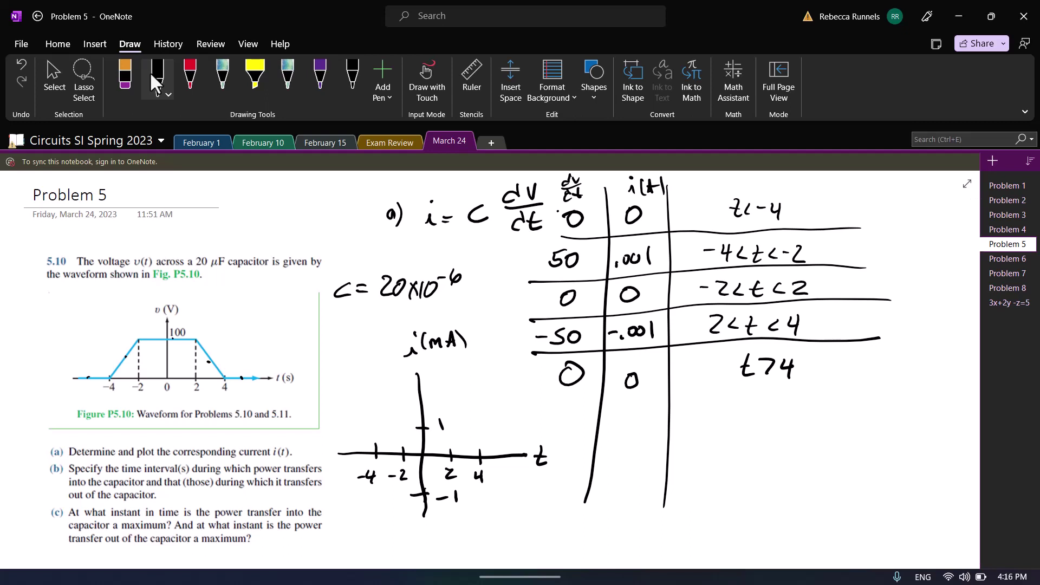
Draw the zero trace with a positive pulse from -4 to -2 and a negative pulse from 2 to 4
mouse_move(328, 448)
left_mouse_down()
mouse_move(382, 449)
mouse_move(372, 445)
left_mouse_up()
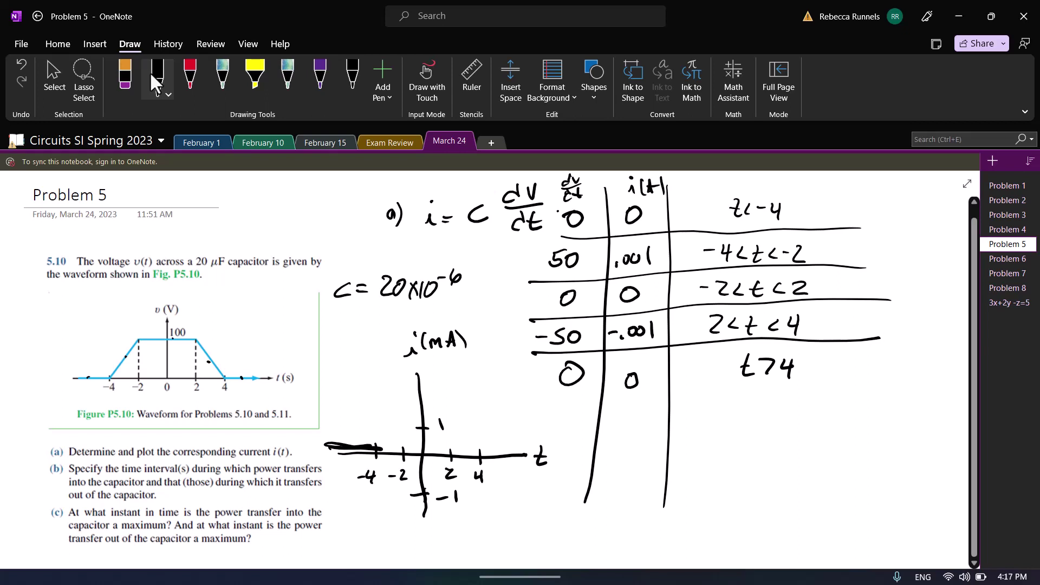
mouse_move(369, 447)
left_mouse_down()
mouse_move(386, 424)
mouse_move(401, 424)
mouse_move(401, 453)
mouse_move(454, 452)
left_mouse_up()
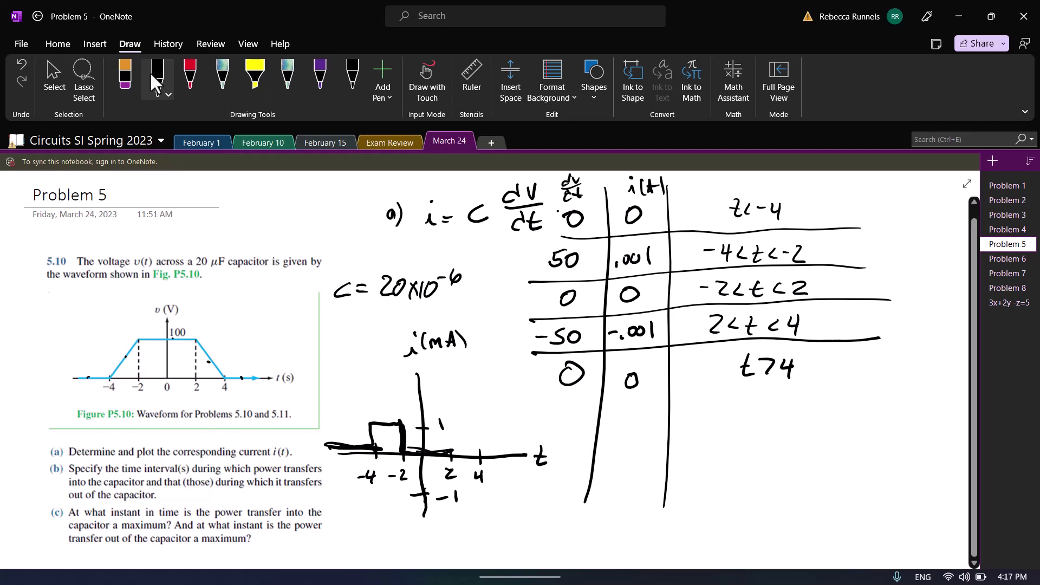
mouse_move(450, 460)
left_mouse_down()
mouse_move(455, 491)
mouse_move(478, 490)
mouse_move(479, 459)
mouse_move(515, 459)
left_mouse_up()
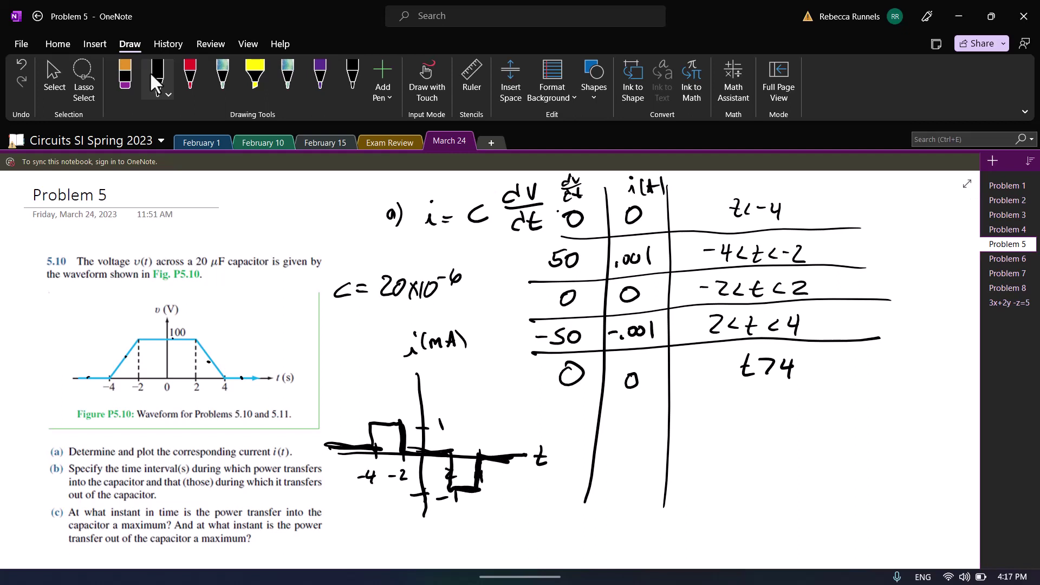
Write P = i·v and note 'P is (+) from -4 to -2'
mouse_move(704, 410)
left_mouse_down()
mouse_move(707, 431)
mouse_move(731, 417)
left_mouse_up()
mouse_move(720, 426)
left_mouse_down()
mouse_move(759, 425)
mouse_move(803, 407)
left_mouse_up()
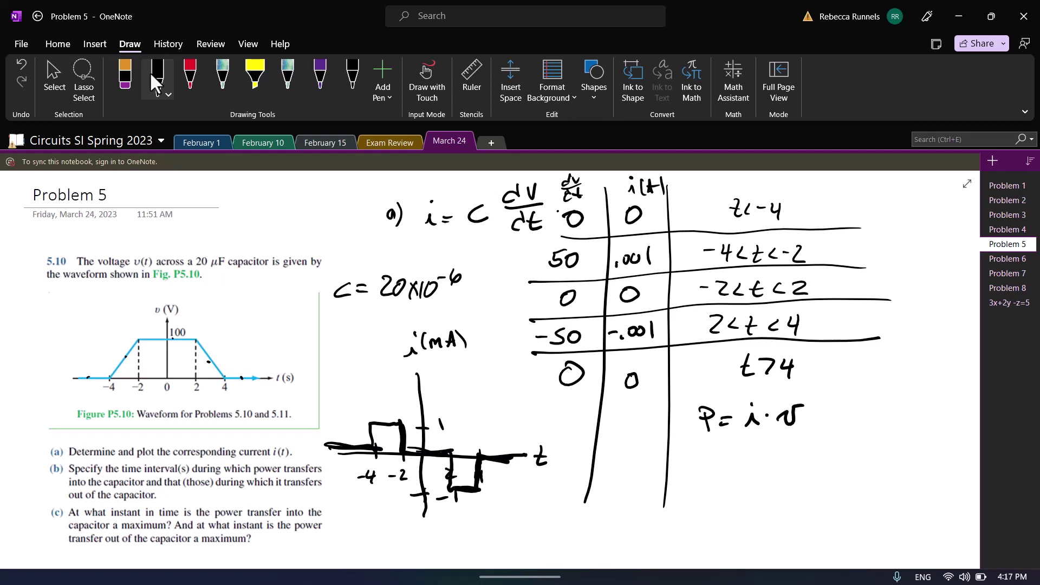
mouse_move(696, 450)
left_mouse_down()
mouse_move(697, 465)
mouse_move(736, 453)
mouse_move(729, 460)
left_mouse_up()
mouse_move(778, 447)
left_mouse_down()
mouse_move(777, 457)
mouse_move(787, 452)
mouse_move(767, 464)
mouse_move(789, 463)
left_mouse_up()
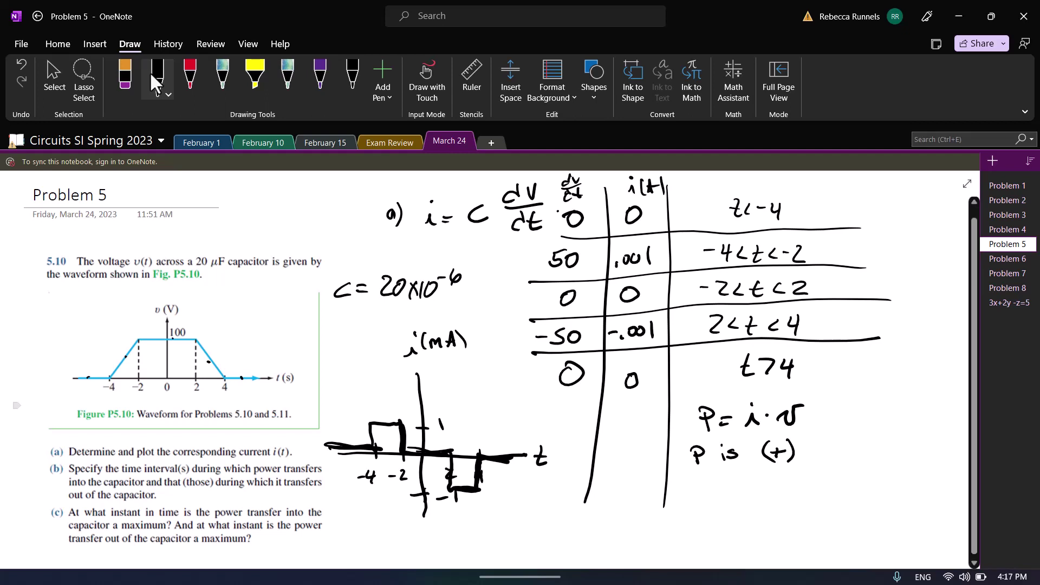
mouse_move(821, 440)
left_mouse_down()
mouse_move(815, 458)
mouse_move(863, 450)
left_mouse_up()
left_click_drag(867, 447, 899, 450)
left_click_drag(903, 449, 924, 444)
left_click_drag(925, 440, 935, 449)
Add 'power is absorbed / transfered into capacitor' beneath the positive-power note
left_click_drag(724, 470, 798, 475)
left_click_drag(816, 469, 891, 458)
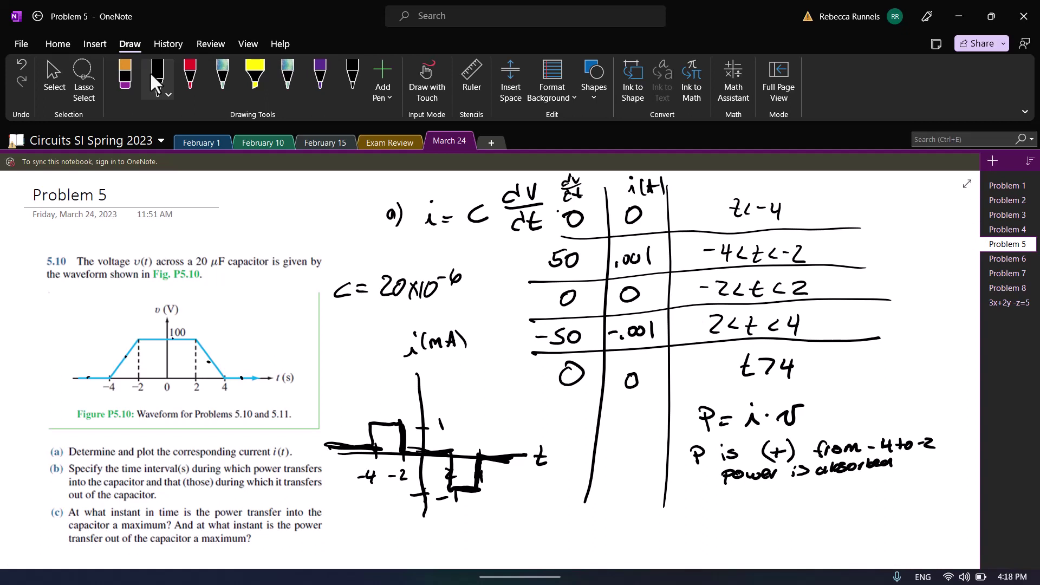
left_click_drag(733, 485, 737, 490)
mouse_move(737, 495)
left_mouse_down()
mouse_move(746, 486)
mouse_move(760, 496)
left_mouse_up()
left_click_drag(763, 496, 787, 495)
left_click_drag(782, 491, 824, 493)
left_click_drag(844, 481, 850, 487)
left_click_drag(856, 486, 878, 486)
mouse_move(890, 475)
left_mouse_down()
mouse_move(883, 481)
mouse_move(929, 482)
left_mouse_up()
mouse_move(933, 466)
left_mouse_down()
mouse_move(934, 479)
mouse_move(949, 480)
left_mouse_up()
left_click_drag(953, 480, 959, 474)
Write 'P is (-) from 2 to 4' on the next line
left_click_drag(692, 513, 694, 528)
left_click_drag(691, 515, 752, 525)
mouse_move(753, 518)
left_mouse_down()
mouse_move(801, 515)
mouse_move(784, 526)
left_mouse_up()
mouse_move(805, 507)
left_mouse_down()
mouse_move(808, 520)
mouse_move(840, 508)
mouse_move(906, 513)
left_mouse_up()
left_click_drag(902, 504, 919, 506)
left_click_drag(930, 498, 938, 506)
left_click_drag(936, 496, 935, 510)
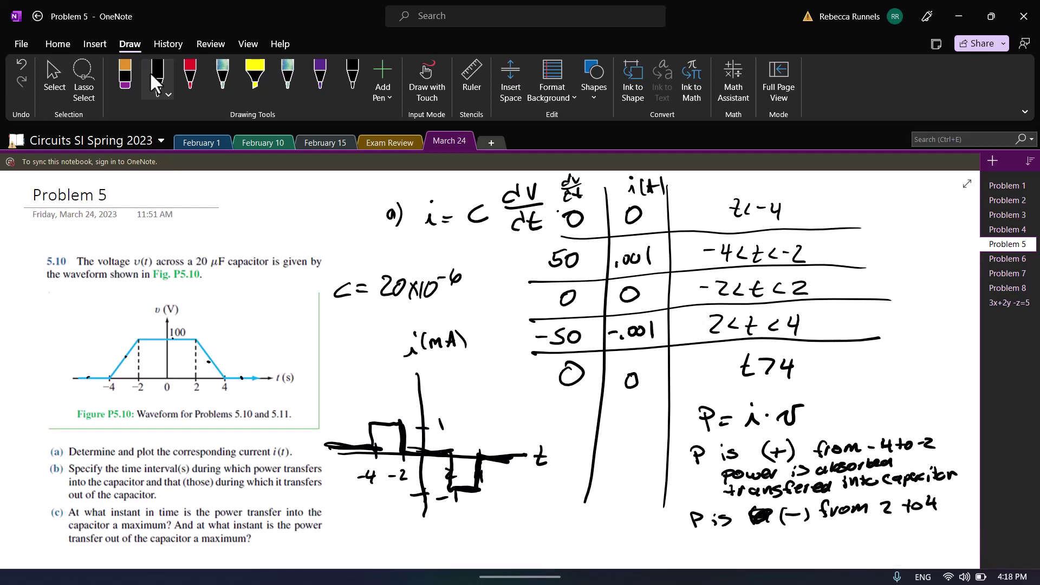
Handwrite 'power transfered out of capacitor' in black ink below the negative-power line
scroll(488, 369, "down", 1)
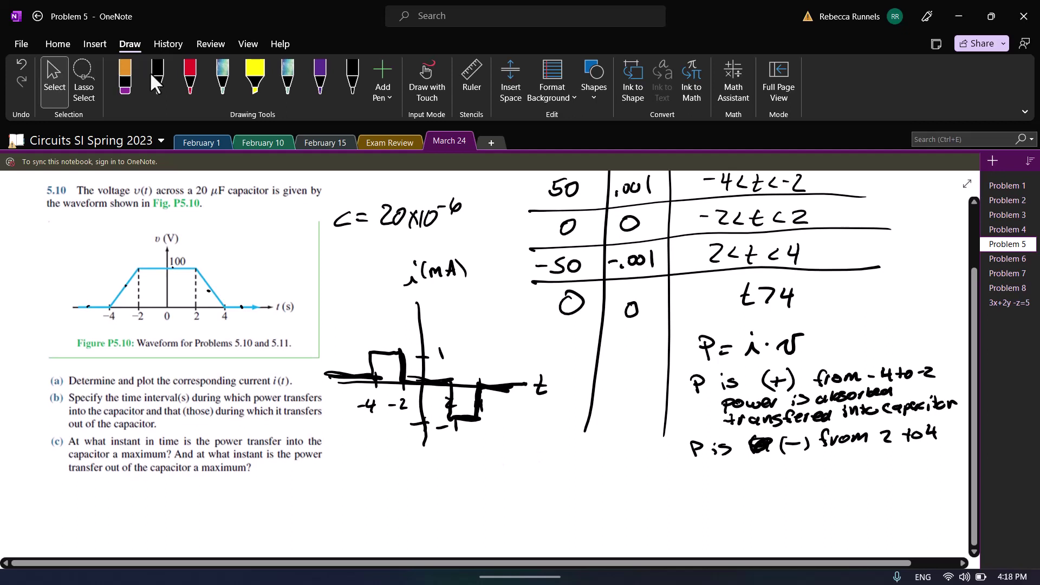
left_click(157, 78)
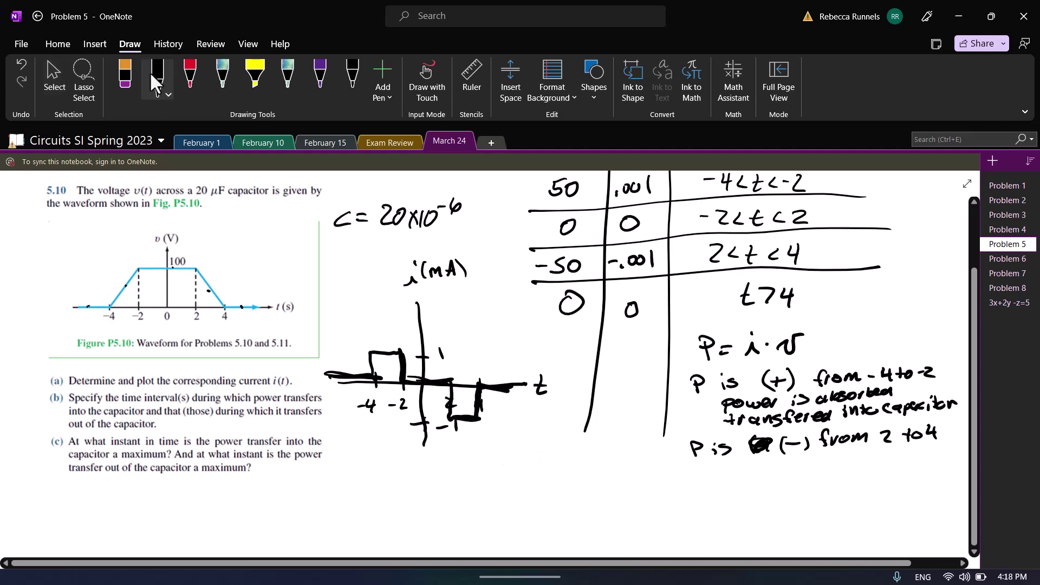
mouse_move(692, 470)
left_mouse_down()
mouse_move(692, 488)
mouse_move(702, 478)
left_mouse_up()
left_click_drag(705, 474, 783, 469)
left_click_drag(791, 469, 884, 466)
left_click_drag(903, 459, 906, 471)
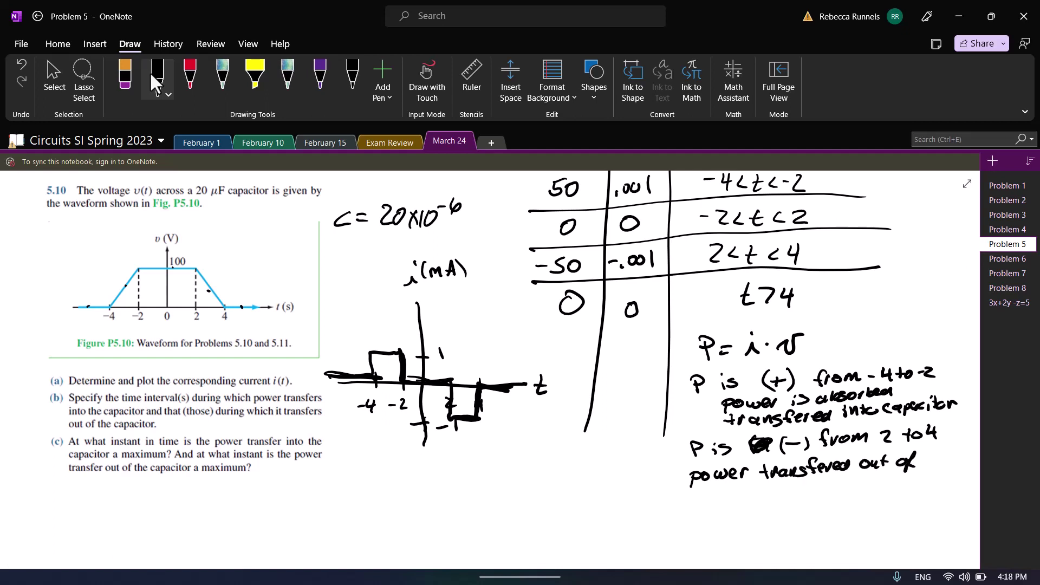
left_click_drag(719, 496, 711, 504)
mouse_move(733, 498)
left_mouse_down()
mouse_move(742, 508)
mouse_move(766, 503)
left_mouse_up()
left_click_drag(780, 497, 790, 502)
left_click_drag(786, 493, 799, 494)
left_click_drag(805, 502, 814, 491)
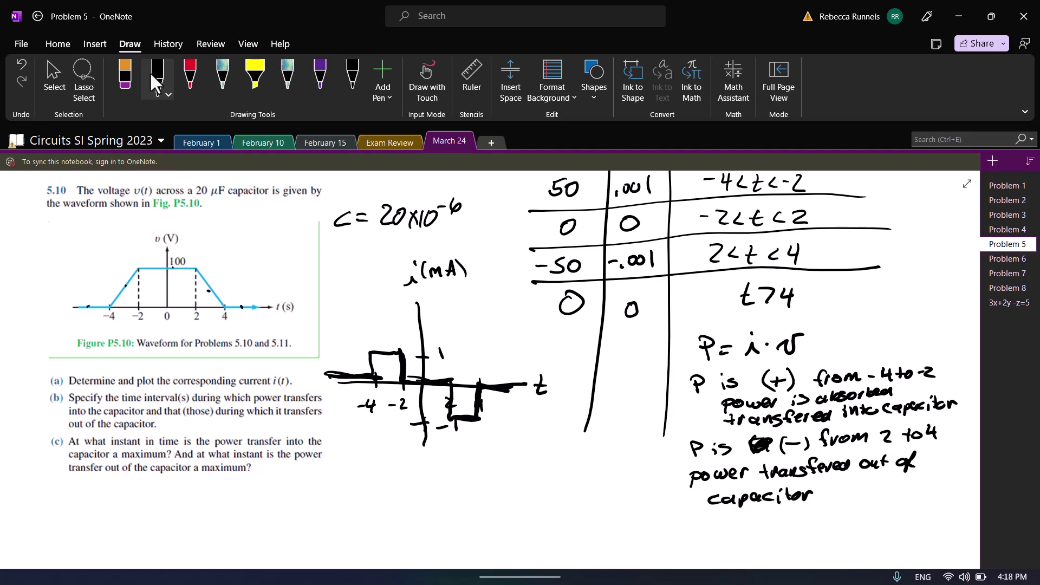
Circle P = i·v, trace the -4 to -2 voltage ramp, and write 'max power at t=-2'
mouse_move(782, 318)
left_mouse_down()
mouse_move(715, 323)
mouse_move(748, 364)
mouse_move(780, 315)
mouse_move(742, 368)
mouse_move(791, 325)
mouse_move(686, 331)
left_mouse_up()
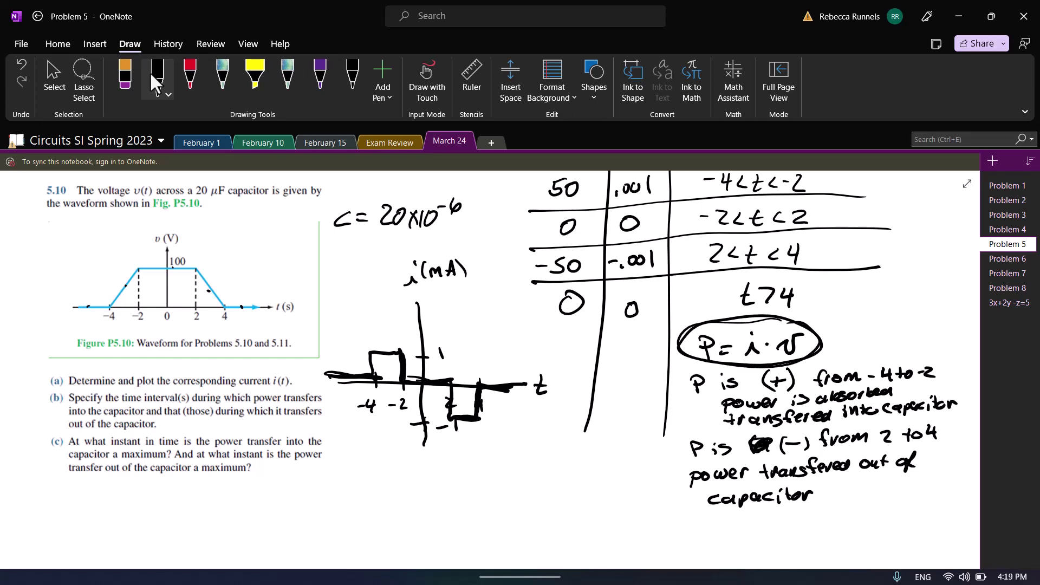
mouse_move(109, 307)
left_mouse_down()
mouse_move(134, 274)
mouse_move(106, 310)
left_mouse_up()
mouse_move(92, 501)
left_mouse_down()
mouse_move(95, 489)
mouse_move(134, 501)
left_mouse_up()
left_click_drag(134, 488, 124, 501)
left_click_drag(153, 491, 253, 490)
left_click(242, 486)
mouse_move(247, 481)
left_mouse_down()
mouse_move(249, 494)
mouse_move(321, 487)
left_mouse_up()
mouse_move(327, 481)
left_mouse_down()
mouse_move(401, 489)
mouse_move(520, 481)
mouse_move(530, 470)
left_mouse_up()
Write Power = (100V)(.001A) = .1 W and begin the 'max power transferred out' line
mouse_move(543, 467)
left_mouse_down()
mouse_move(564, 463)
mouse_move(525, 486)
mouse_move(566, 479)
left_mouse_up()
mouse_move(582, 456)
left_mouse_down()
mouse_move(579, 477)
mouse_move(608, 462)
mouse_move(620, 474)
left_mouse_up()
mouse_move(625, 455)
left_mouse_down()
mouse_move(622, 474)
mouse_move(648, 470)
left_mouse_up()
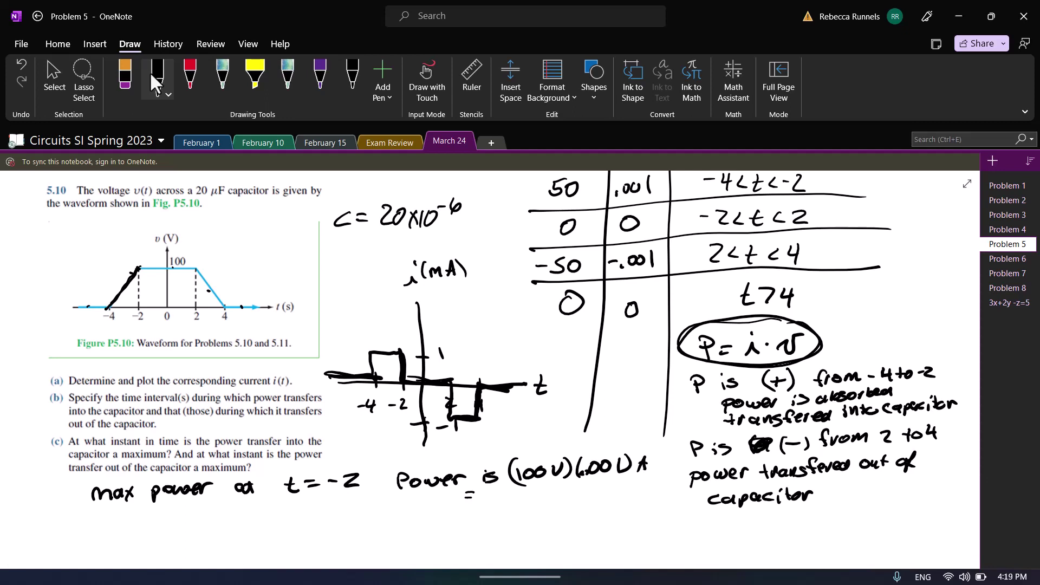
mouse_move(504, 495)
left_mouse_down()
mouse_move(504, 508)
mouse_move(542, 499)
left_mouse_up()
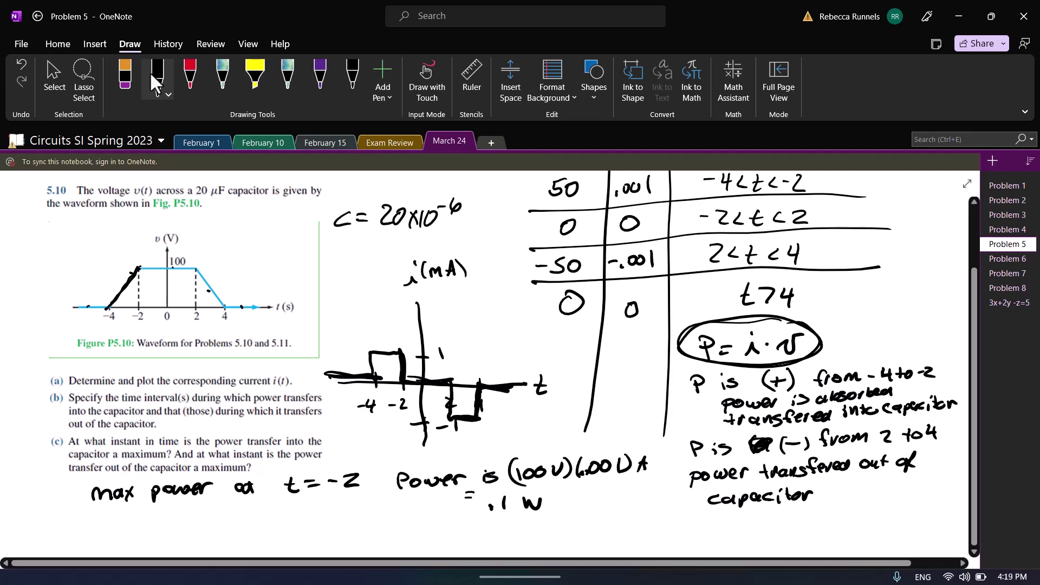
mouse_move(91, 534)
left_mouse_down()
mouse_move(136, 540)
mouse_move(219, 520)
mouse_move(299, 529)
left_mouse_up()
Finish the line 'Max power transfered out is at t=2'
left_click_drag(305, 526, 337, 529)
mouse_move(337, 526)
left_mouse_down()
mouse_move(352, 514)
mouse_move(386, 525)
left_mouse_up()
left_click_drag(390, 520, 420, 539)
mouse_move(437, 526)
left_mouse_down()
mouse_move(426, 538)
mouse_move(464, 540)
left_mouse_up()
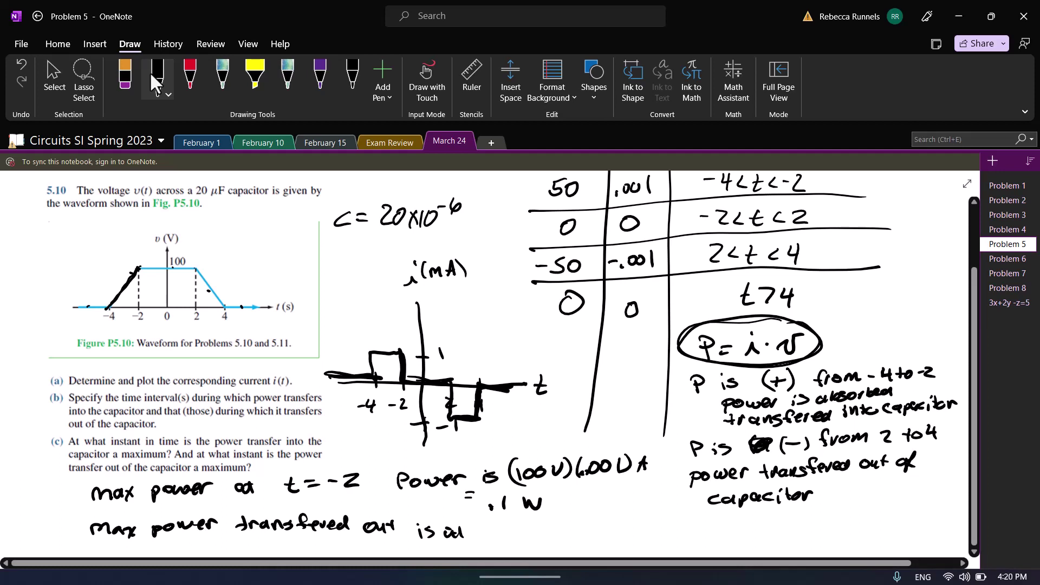
left_click_drag(501, 528, 490, 536)
mouse_move(502, 523)
left_mouse_down()
mouse_move(500, 535)
mouse_move(545, 525)
left_mouse_up()
mouse_move(535, 530)
left_mouse_down()
mouse_move(591, 541)
mouse_move(636, 532)
left_mouse_up()
Write p = (100)(-.001) = -.1 W to finish the line
left_click_drag(648, 521, 677, 533)
left_click_drag(684, 524, 714, 520)
left_click_drag(723, 517, 731, 530)
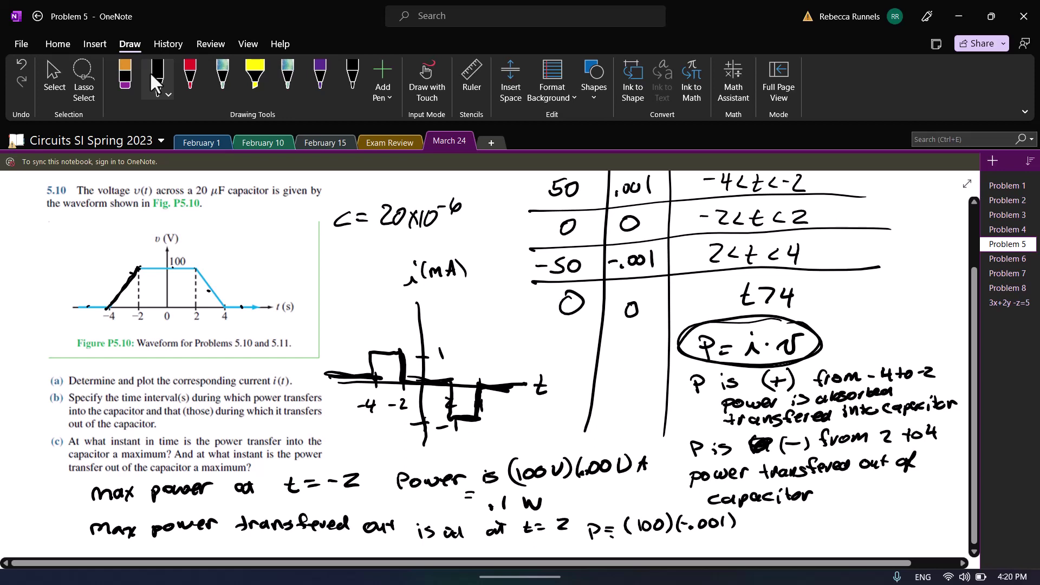
left_click_drag(608, 542, 647, 542)
left_click_drag(655, 542, 694, 536)
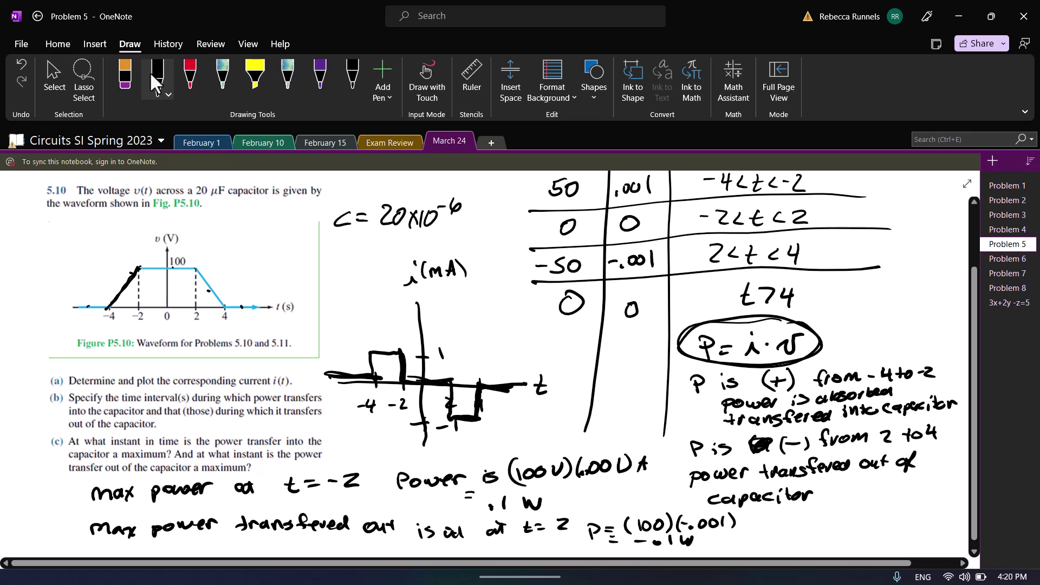